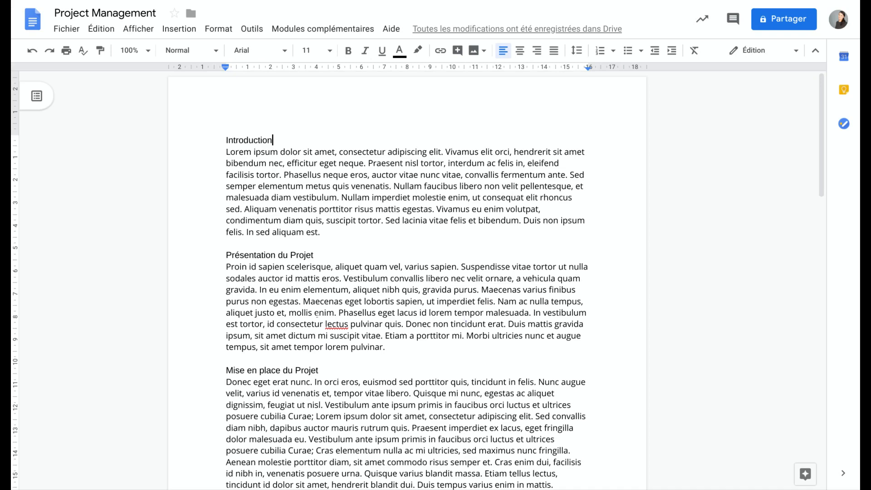
scroll(317, 313, down, 3)
scroll(318, 314, down, 5)
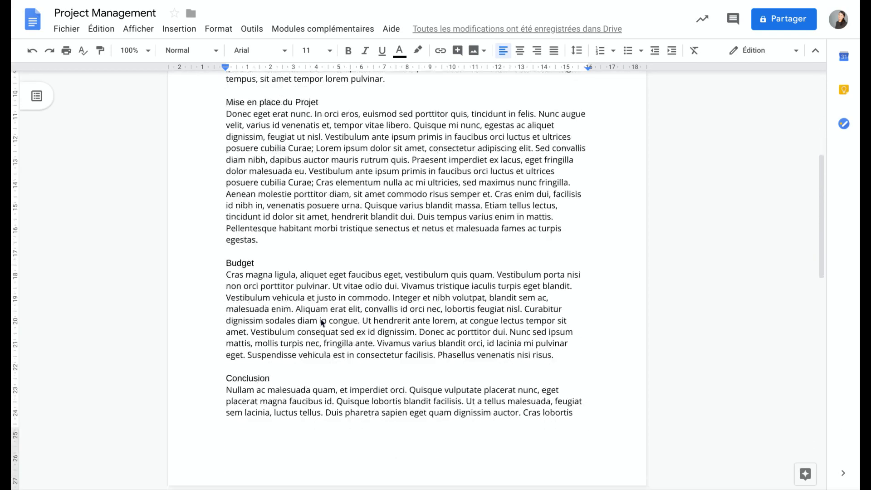
scroll(320, 317, up, 6)
scroll(321, 322, up, 2)
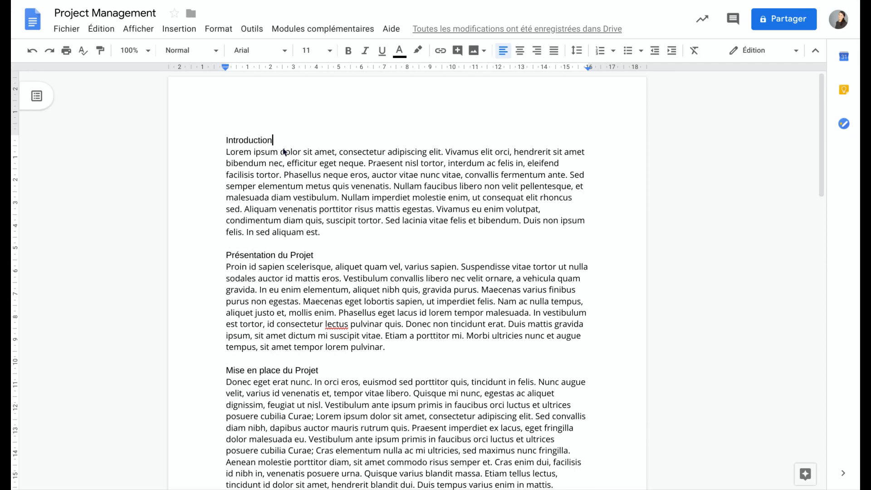
Step: Apply the Titre 1 style to the "Introduction" line at the start of the document
double_click(240, 138)
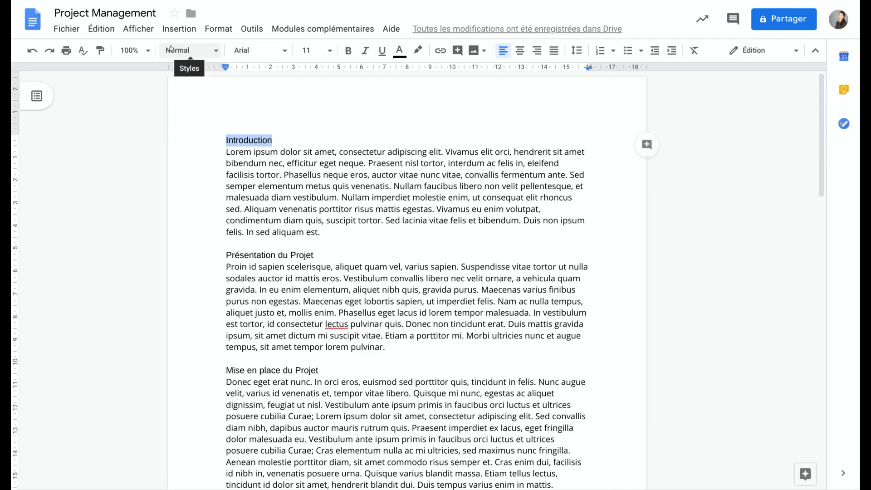
click(206, 48)
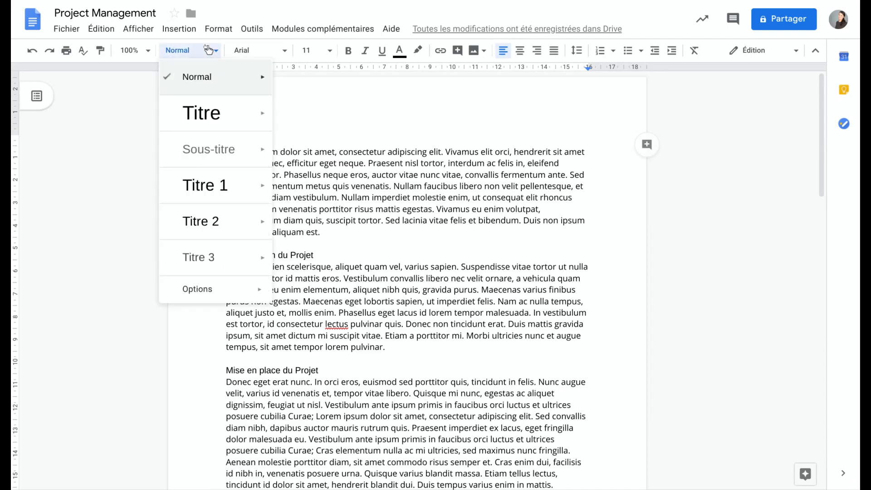
mouse_move(220, 195)
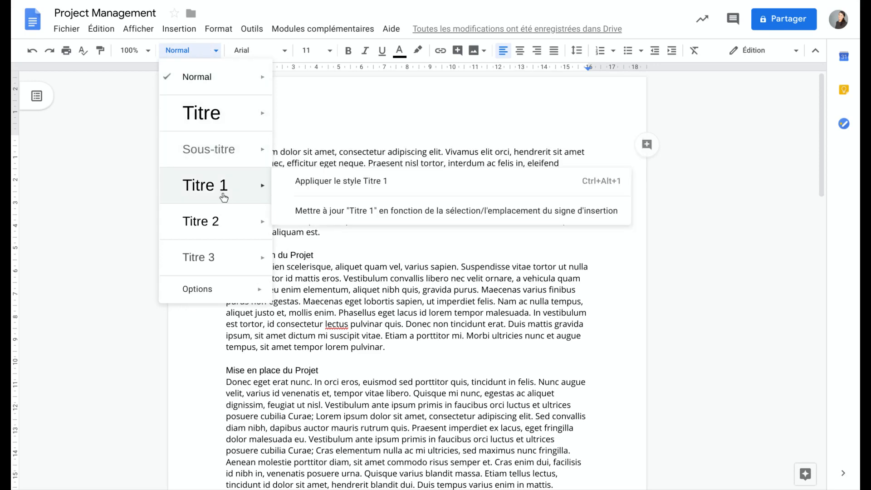
click(301, 181)
click(316, 274)
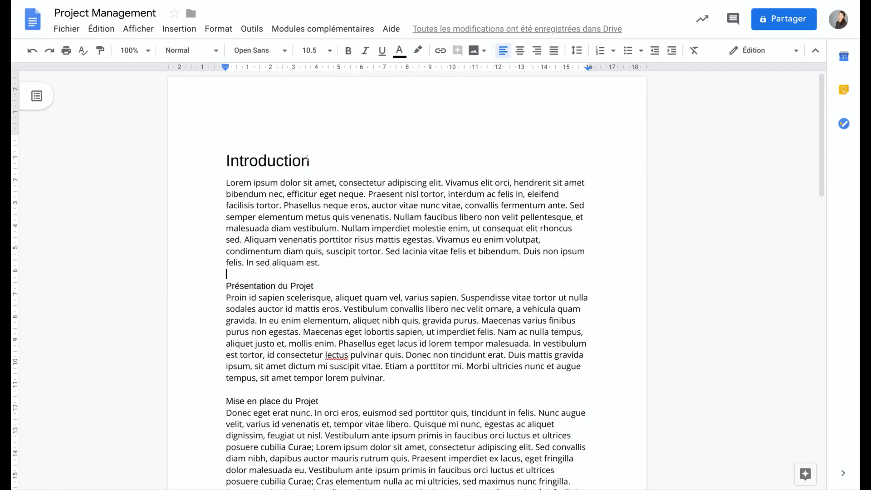
Step: Format the "Introduction" heading in Rubik Moyen at size 18
drag(308, 161, 220, 159)
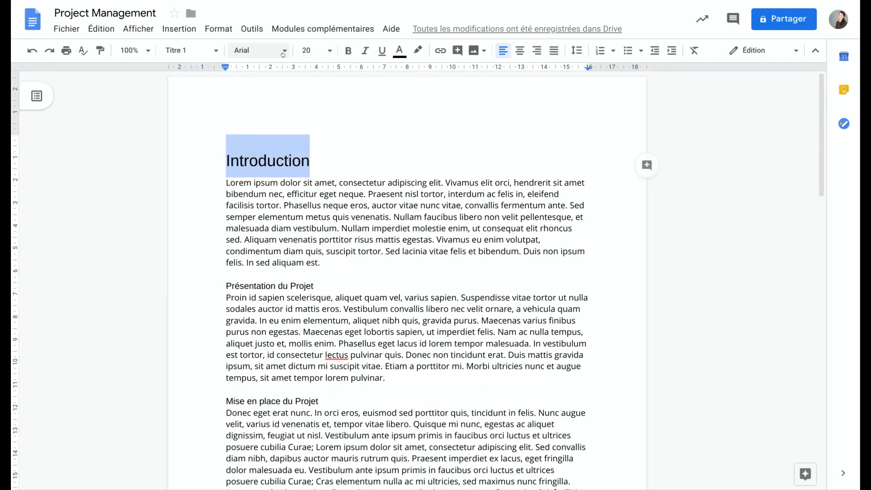
click(258, 51)
mouse_move(292, 139)
mouse_move(295, 120)
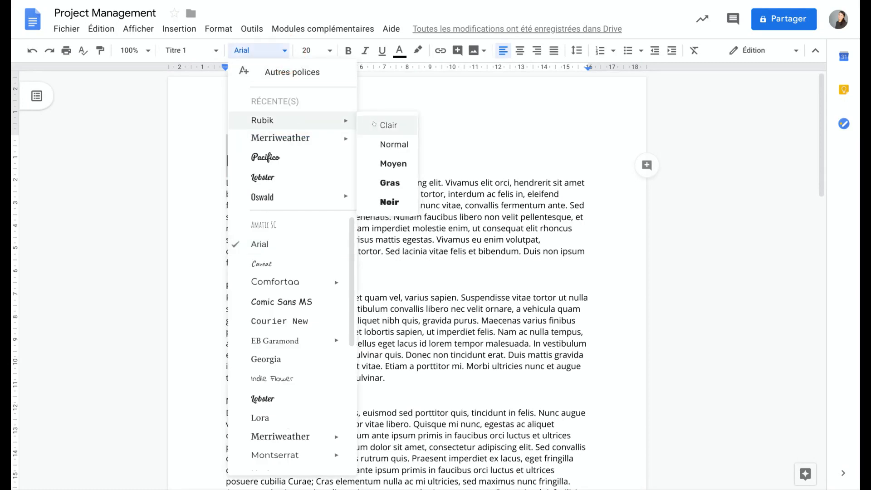
click(393, 164)
click(329, 50)
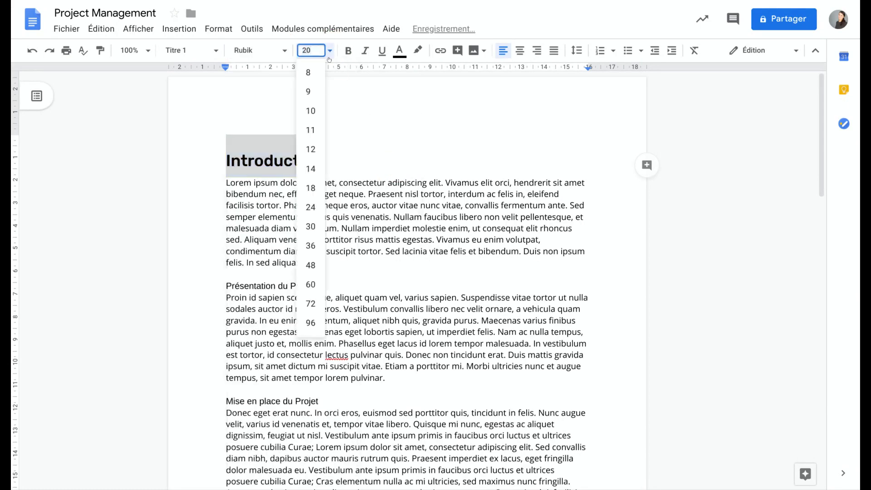
click(311, 188)
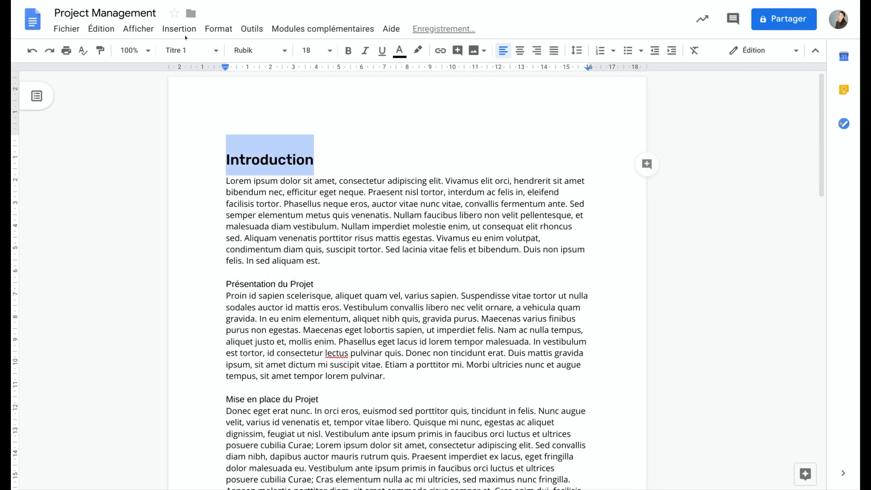
Step: Update the Titre 1 style to match the formatting of the selected "Introduction" heading
click(191, 50)
mouse_move(261, 187)
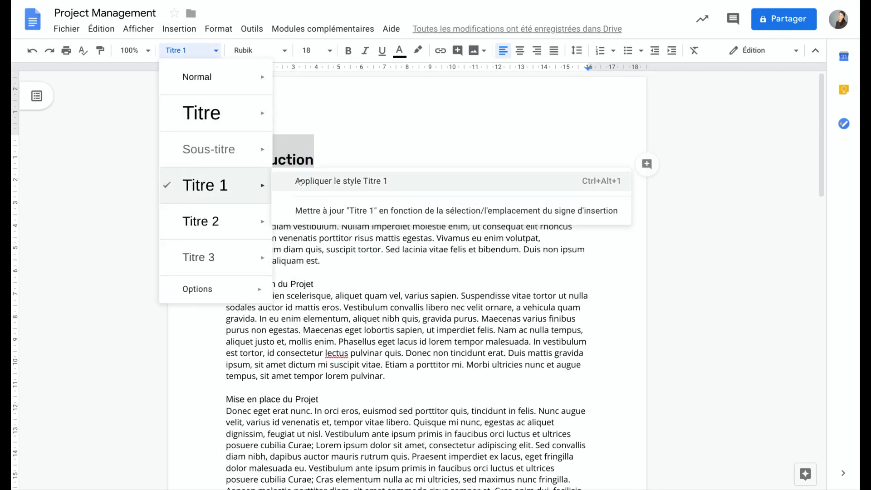
click(321, 211)
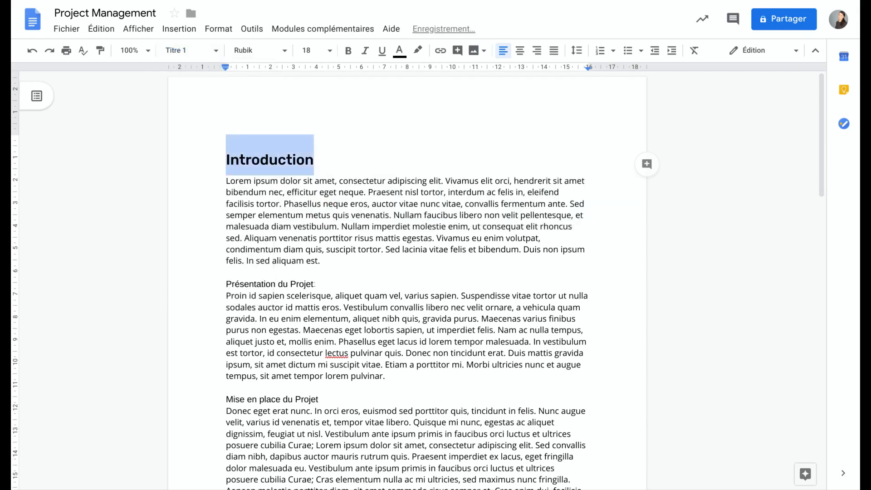
Step: Apply the Titre 1 style to the "Présentation du Projet" line
drag(315, 284, 220, 284)
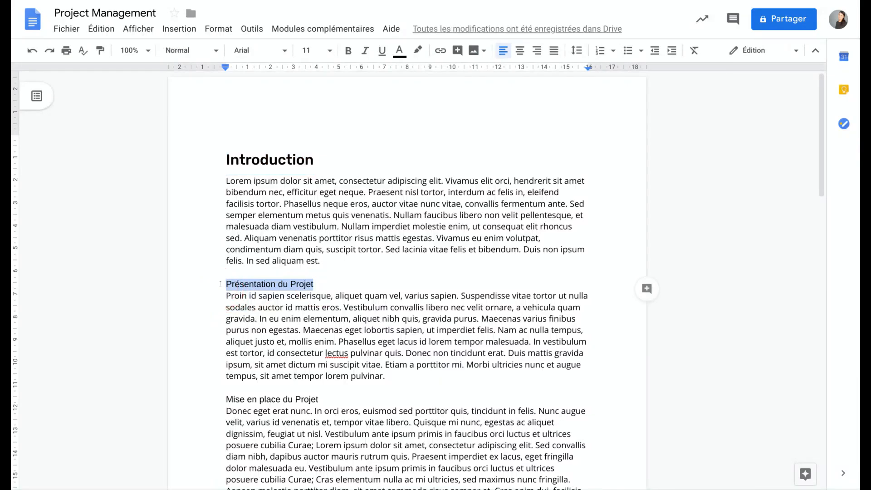
click(214, 51)
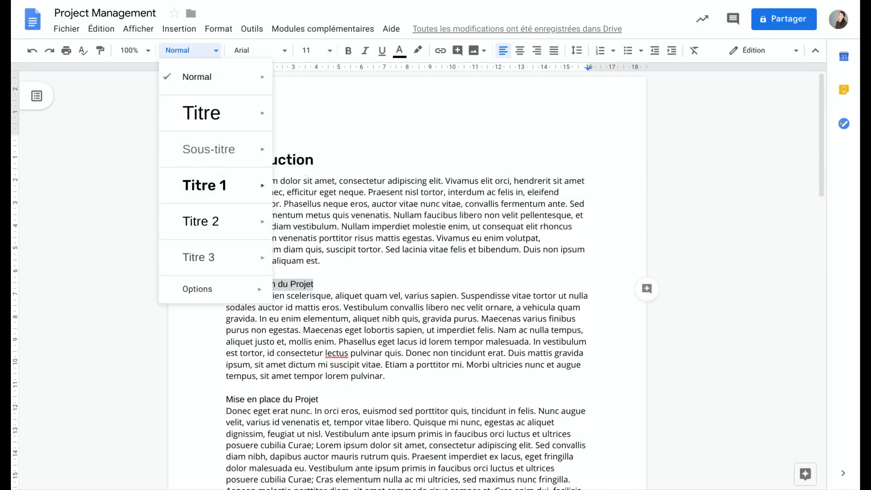
mouse_move(227, 185)
click(309, 184)
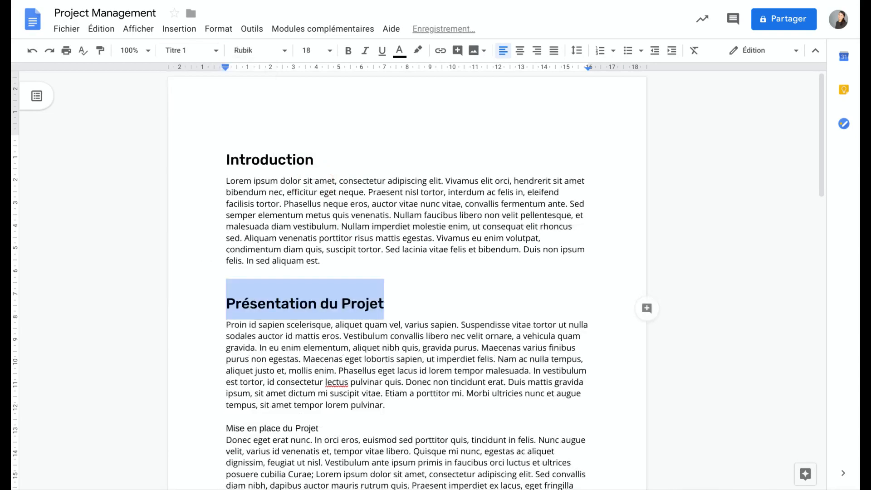
Step: Apply the Titre 1 style to the "Mise en place du Projet" line
scroll(284, 282, down, 3)
drag(318, 273, 223, 269)
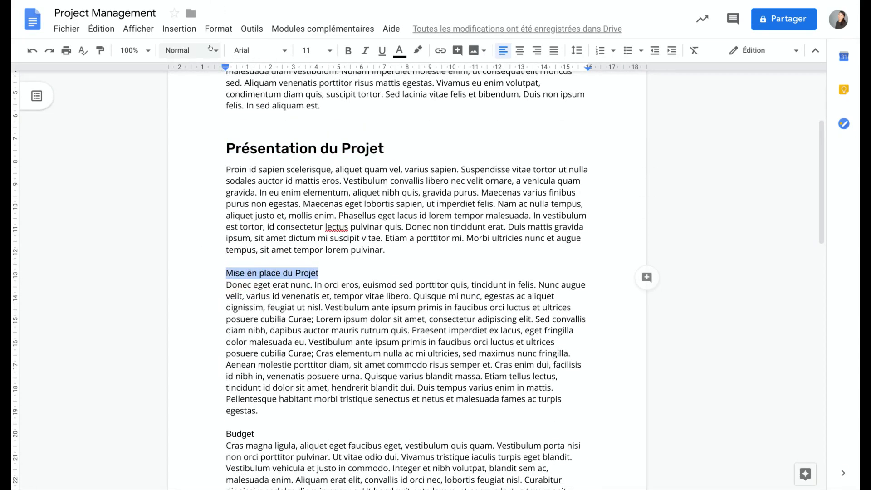
click(190, 50)
mouse_move(276, 180)
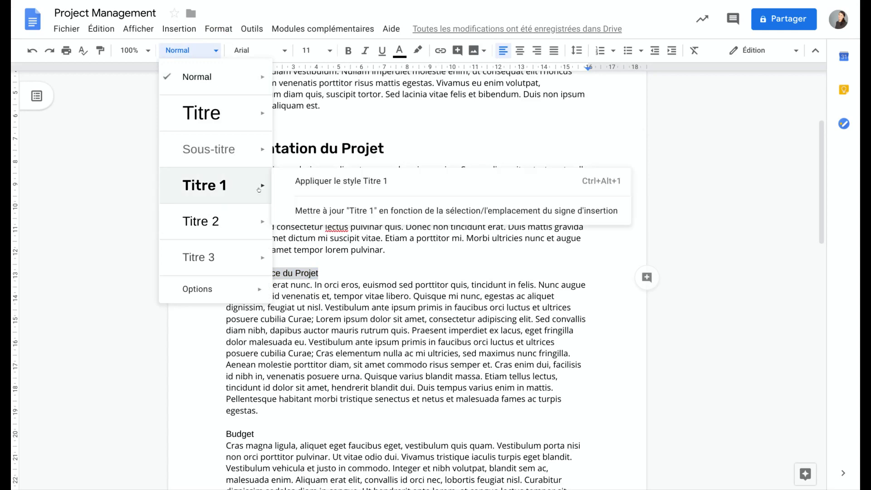
click(316, 181)
Step: Apply the Titre 1 style to the "Budget" line
scroll(298, 241, down, 6)
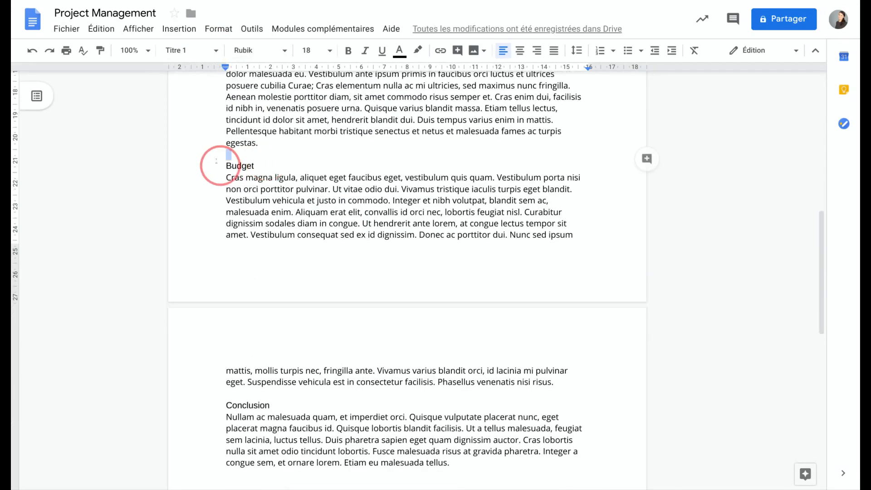
click(231, 165)
double_click(231, 166)
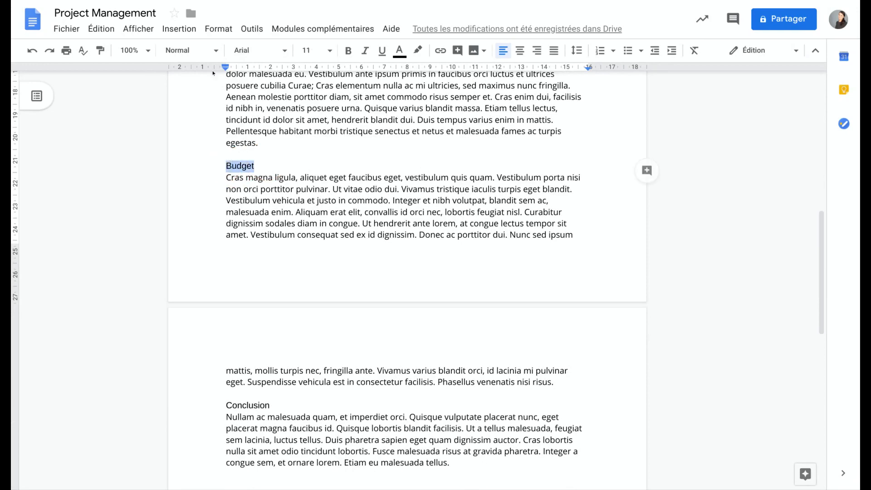
click(191, 50)
mouse_move(226, 141)
mouse_move(227, 185)
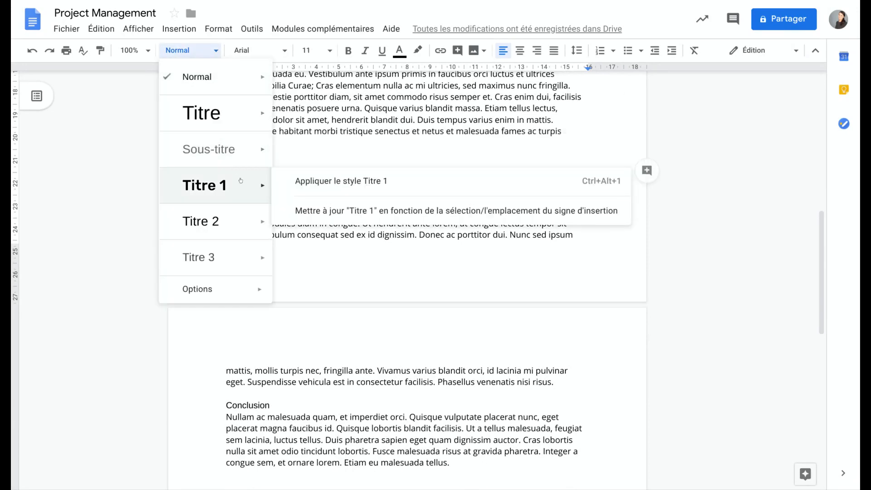
click(306, 182)
Step: Apply the Titre 1 style to the "Conclusion" line
double_click(251, 439)
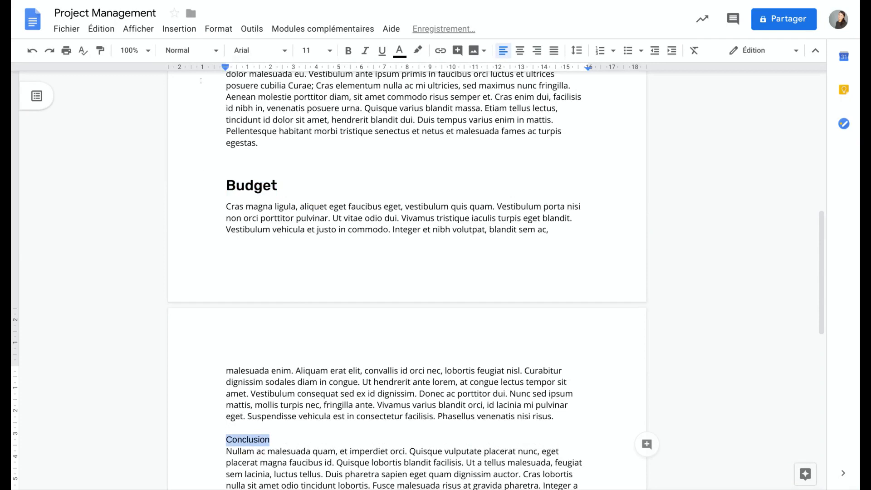
click(191, 50)
mouse_move(242, 188)
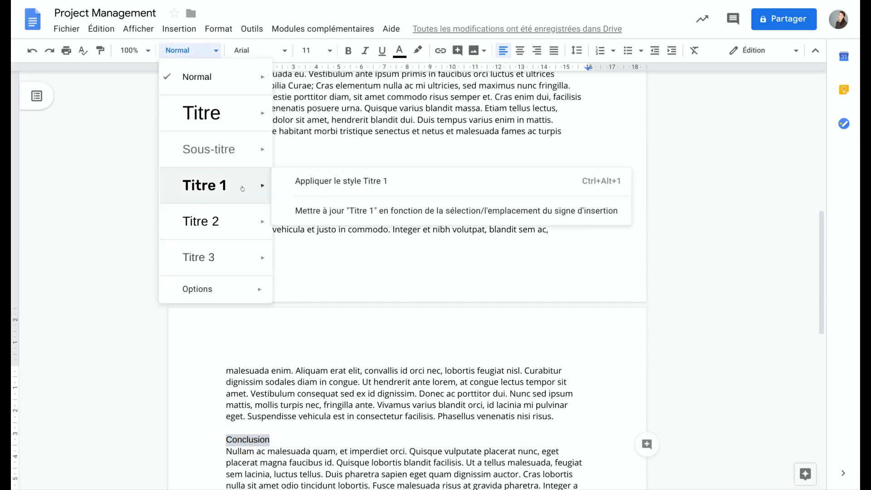
click(297, 181)
click(385, 227)
Step: Add an empty line above the "Introduction" heading and place the text cursor on it
scroll(381, 236, up, 15)
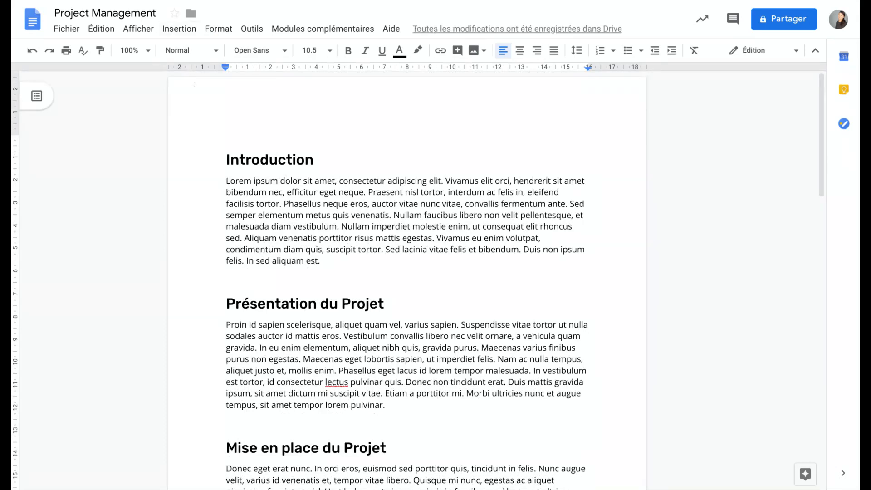
click(220, 102)
click(226, 127)
click(219, 136)
key(Return)
key(Up)
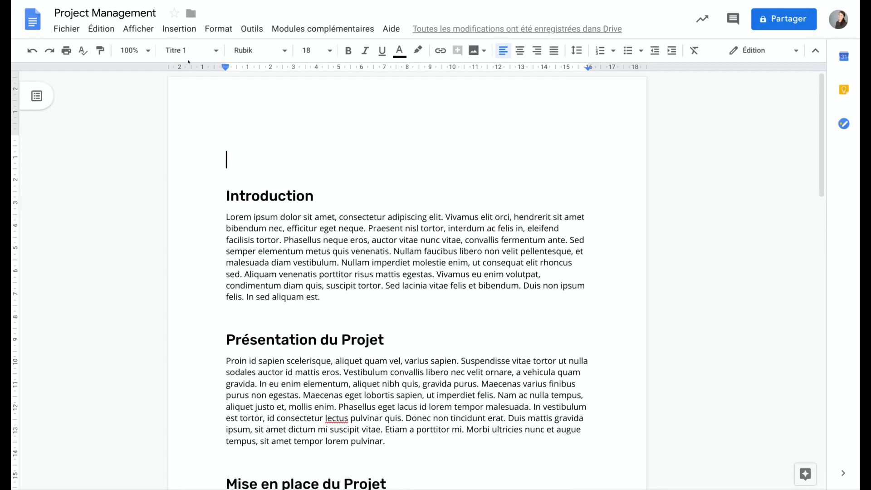
Step: Insert a table of contents with page numbers on the empty line above "Introduction"
click(180, 29)
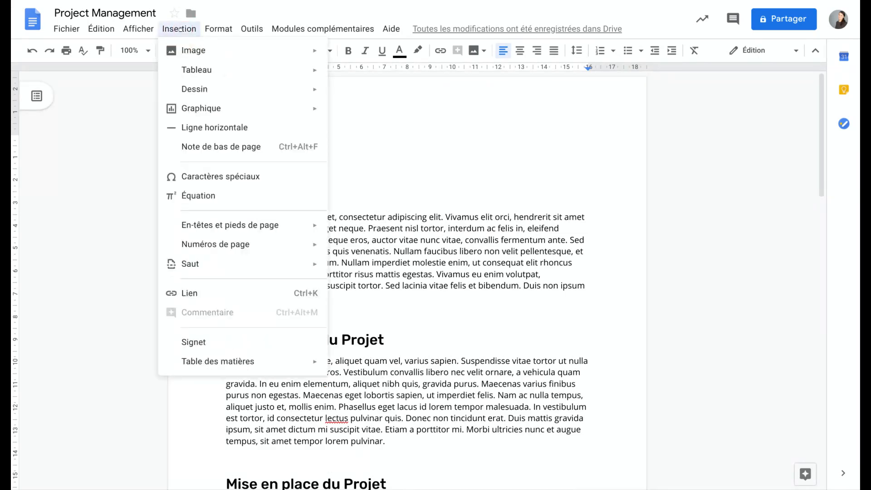
mouse_move(212, 361)
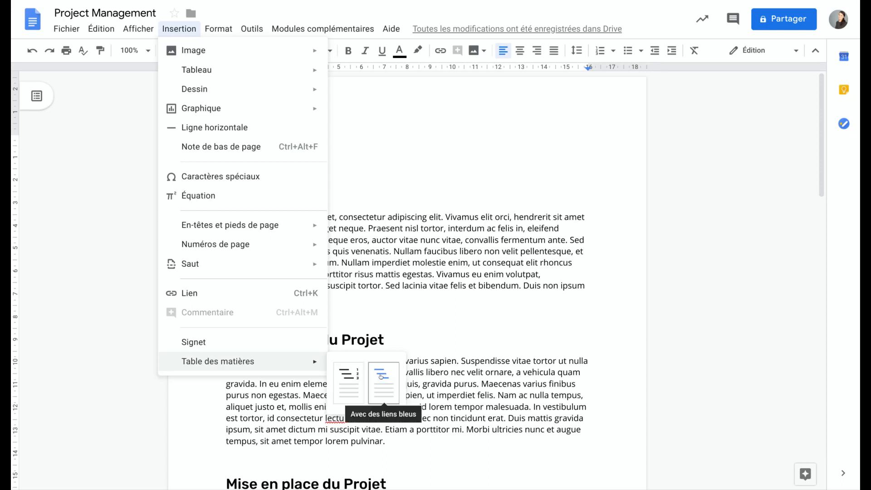
click(353, 386)
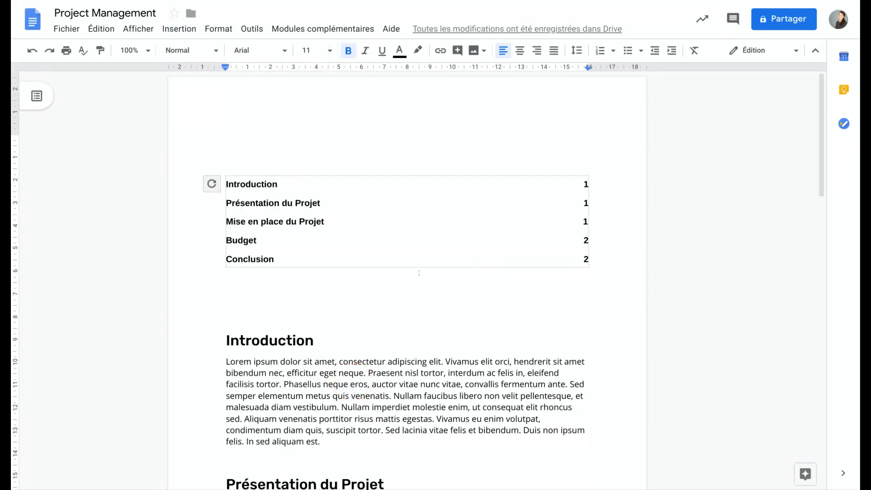
Step: Add the lettered item "a) Présentation" under the "Introduction" heading, keeping the body paragraph below it unnumbered
click(268, 307)
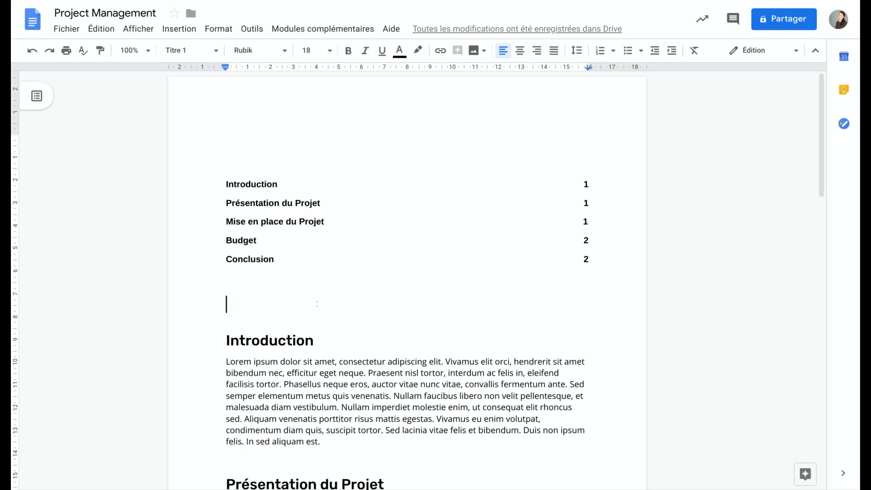
scroll(317, 303, down, 1)
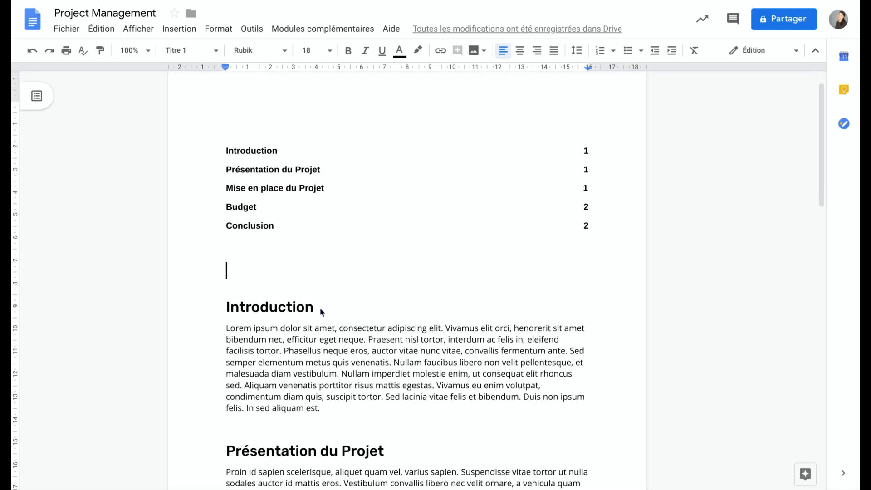
click(217, 330)
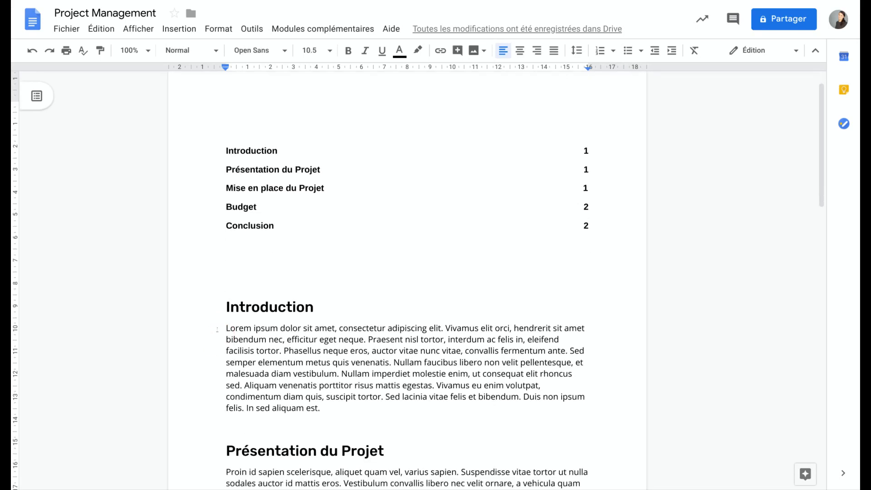
key(ctrl+shift+7)
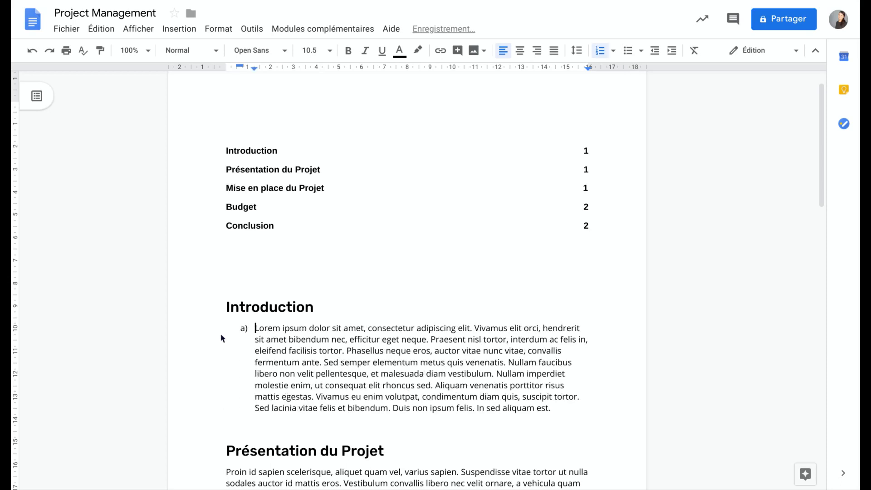
text(Présenta)
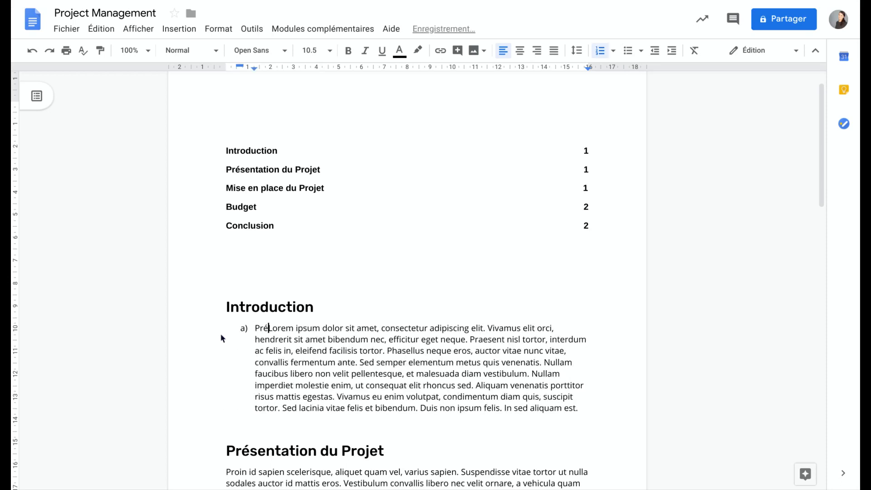
text(tion)
key(Return)
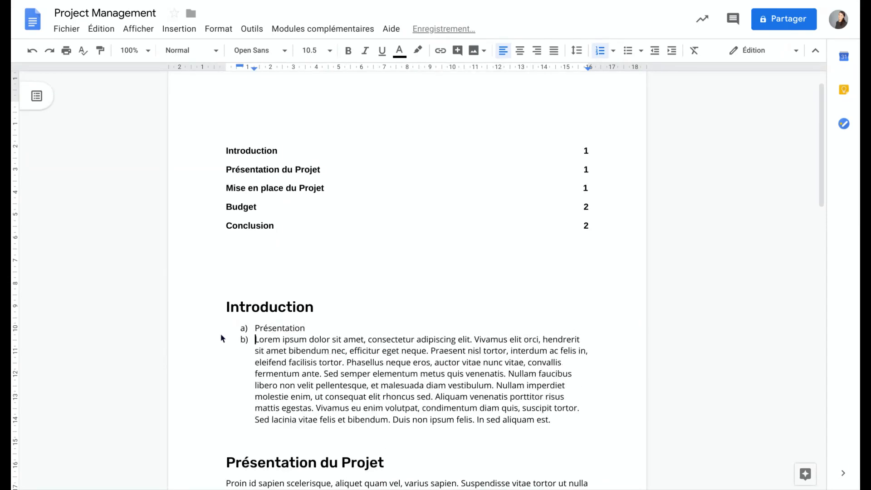
key(ctrl+shift+7)
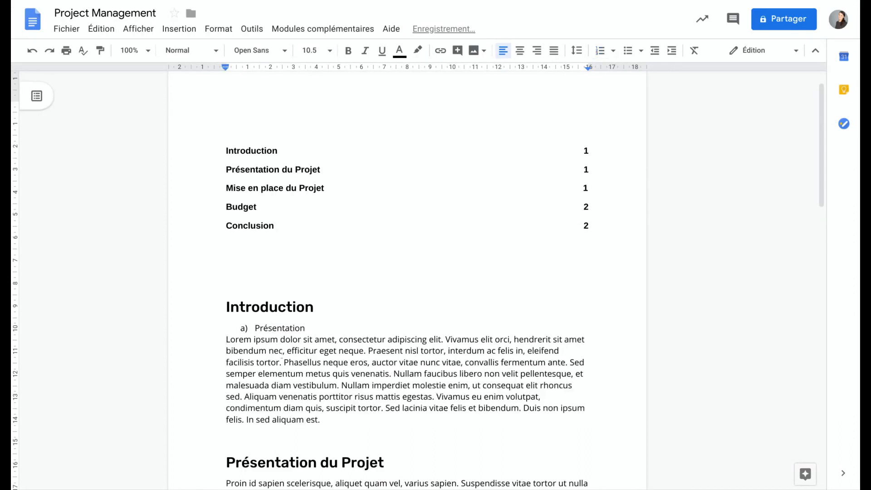
Step: Split the Introduction body before "Nullam imperdiet" and add the lettered item "b) Sponsors" there, keeping the paragraph below it unnumbered
click(341, 385)
key(Return)
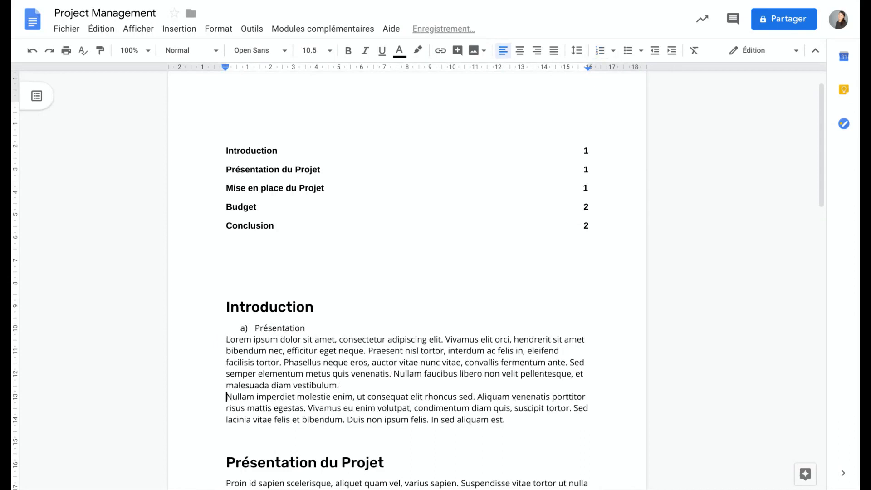
text(b) Sponso)
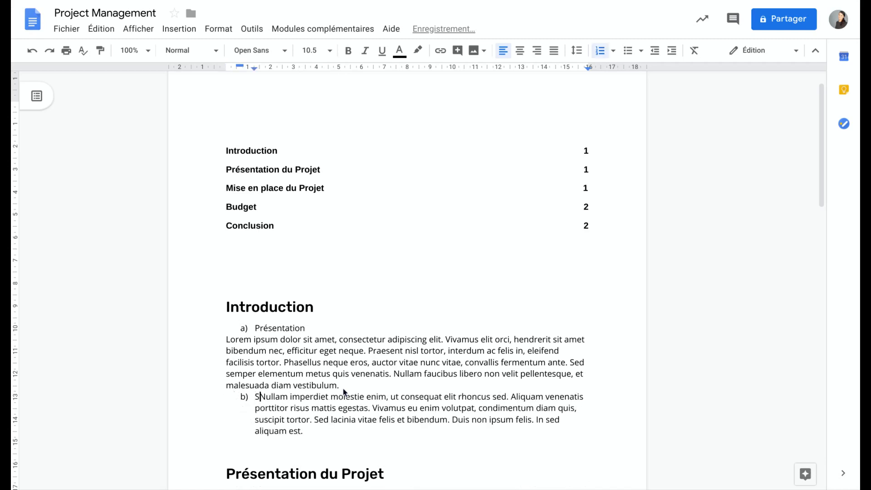
text(rs)
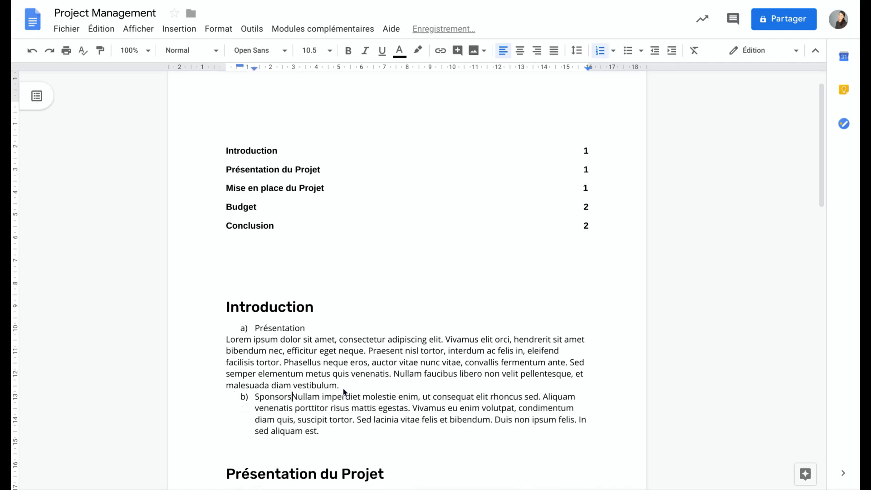
key(Return)
key(BackSpace)
key(BackSpace)
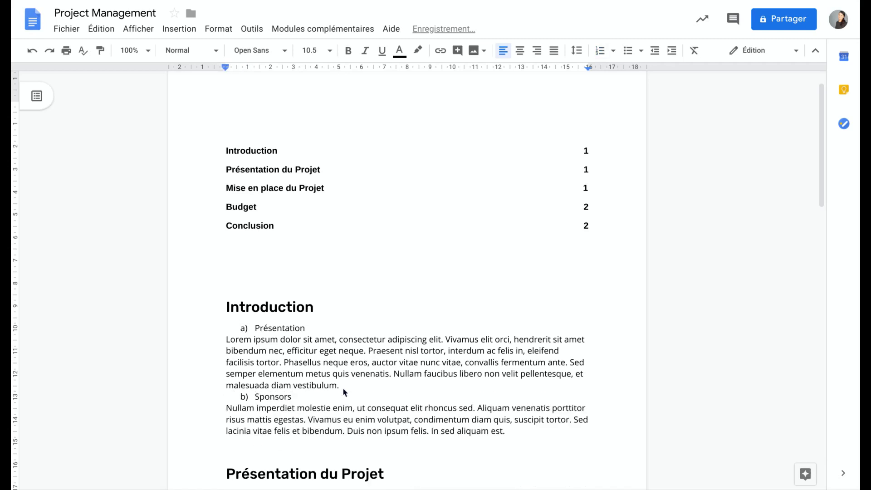
Step: Apply the Titre 2 style to the lettered items "Présentation" and "Sponsors" under the "Introduction" heading
click(410, 373)
drag(308, 327, 233, 327)
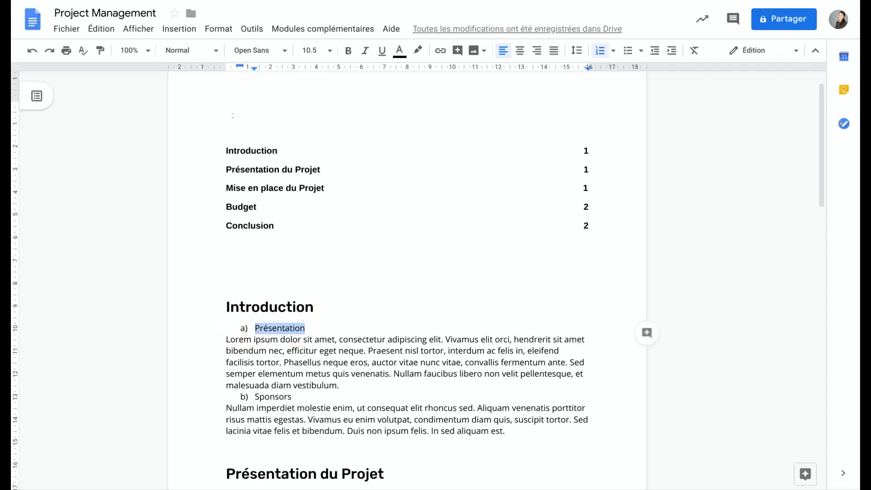
click(212, 51)
mouse_move(231, 223)
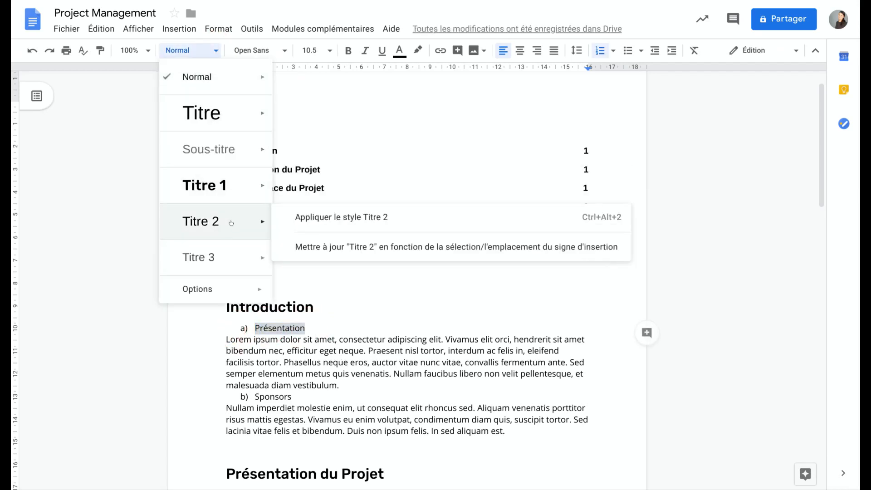
click(336, 217)
drag(291, 412, 224, 413)
click(191, 50)
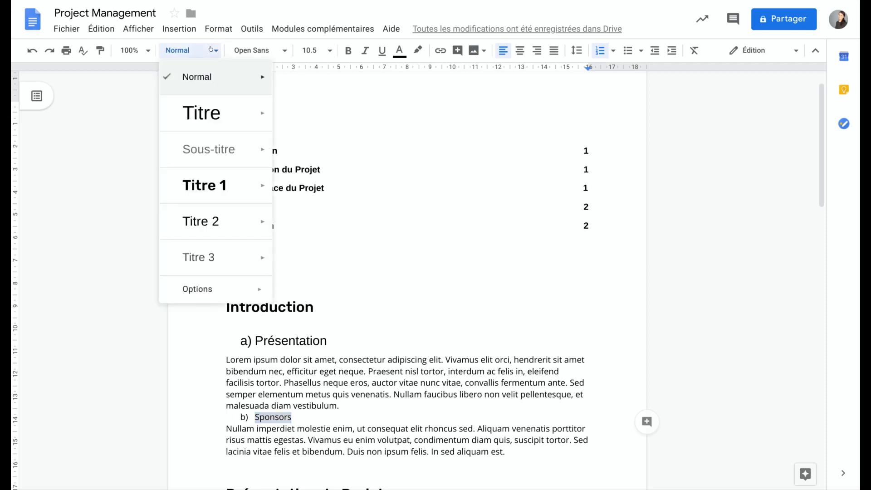
mouse_move(227, 221)
click(308, 218)
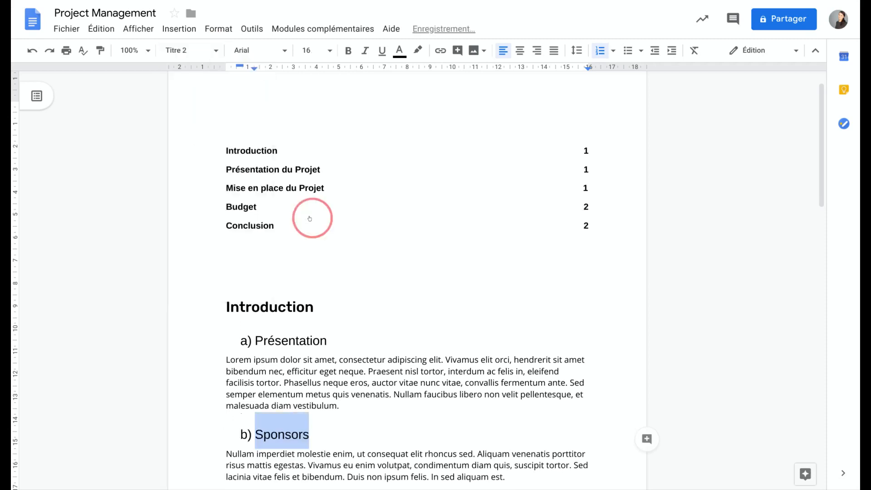
Step: Update the table of contents to include the Titre 2 subsections
click(356, 271)
click(316, 185)
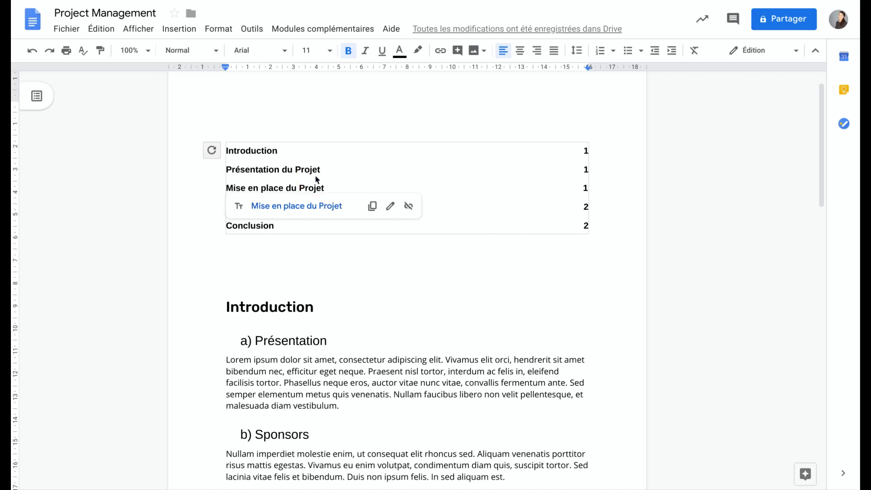
click(212, 151)
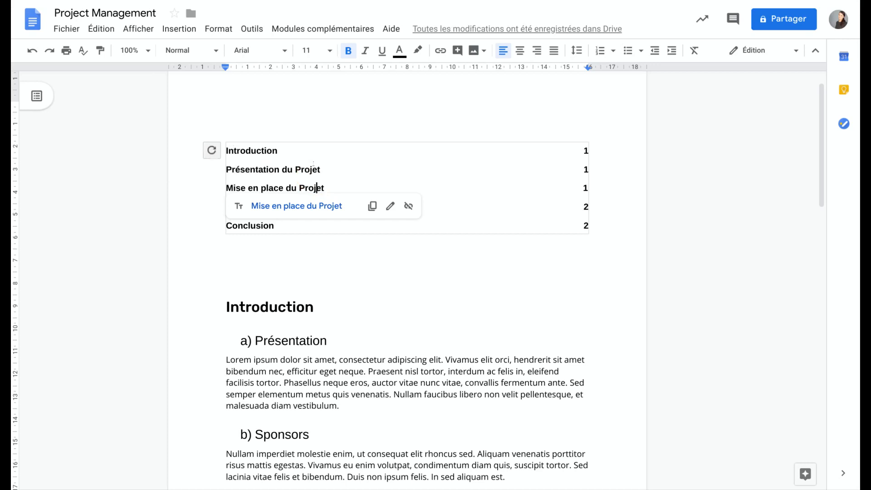
click(212, 151)
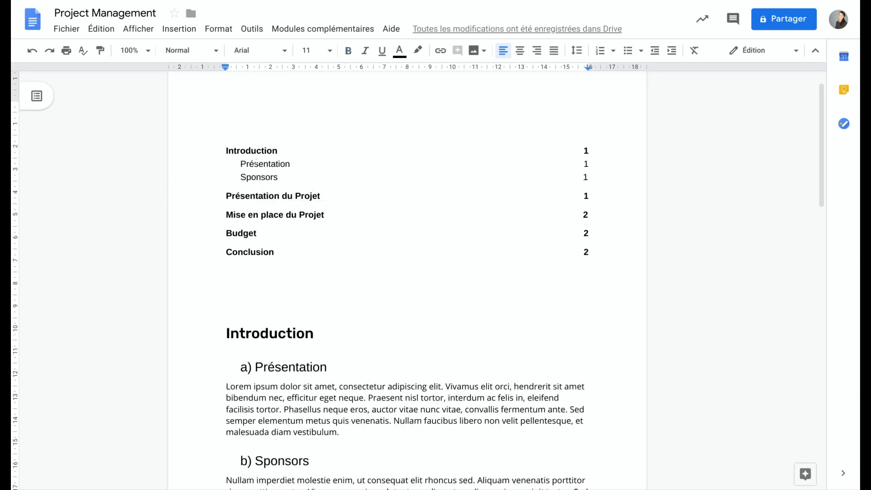
Step: Inspect the links of the "Introduction", "Sponsors" and "Présentation" entries in the table of contents
click(255, 150)
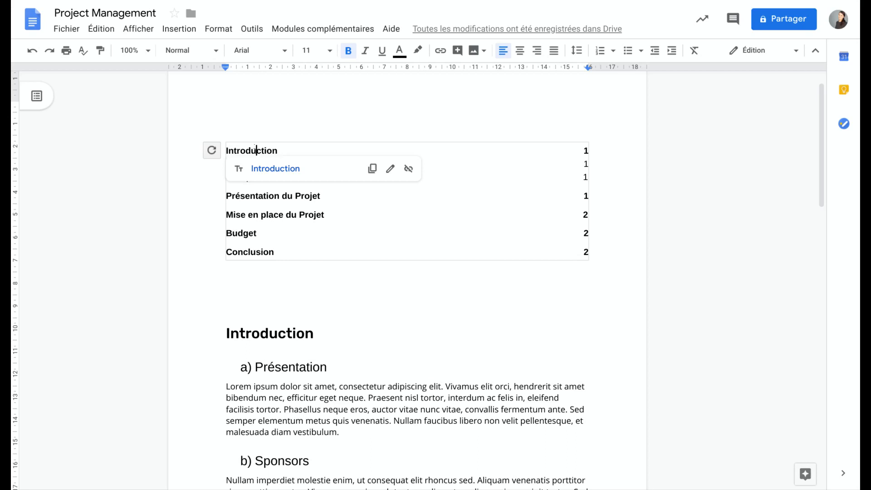
click(279, 178)
click(279, 163)
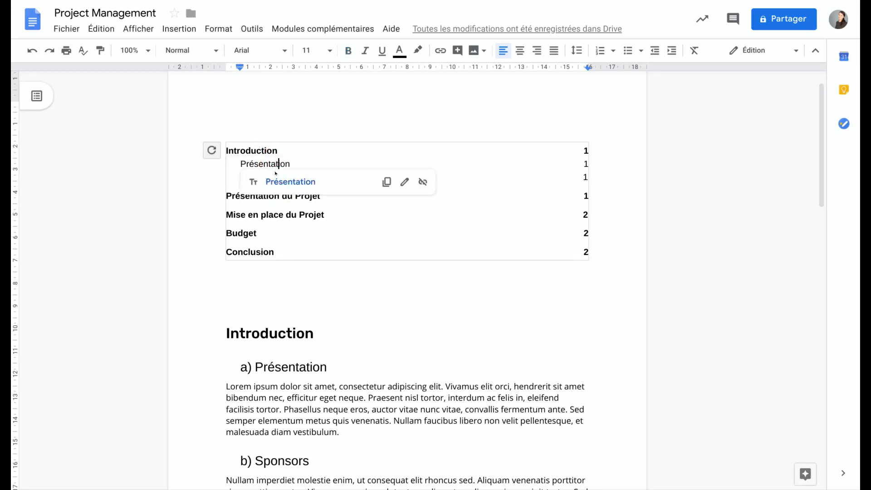
click(392, 304)
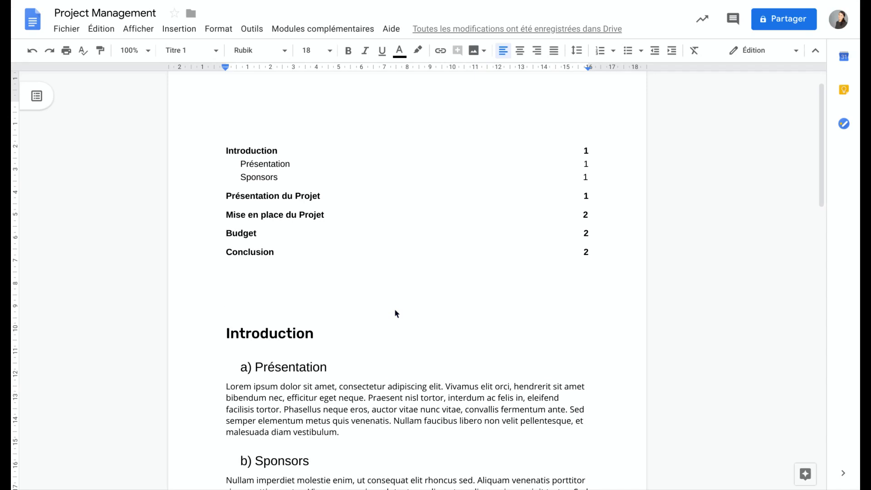
Step: Search the add-on marketplace for "table of content" and "table of contents", and close it without installing anything
scroll(396, 313, up, 1)
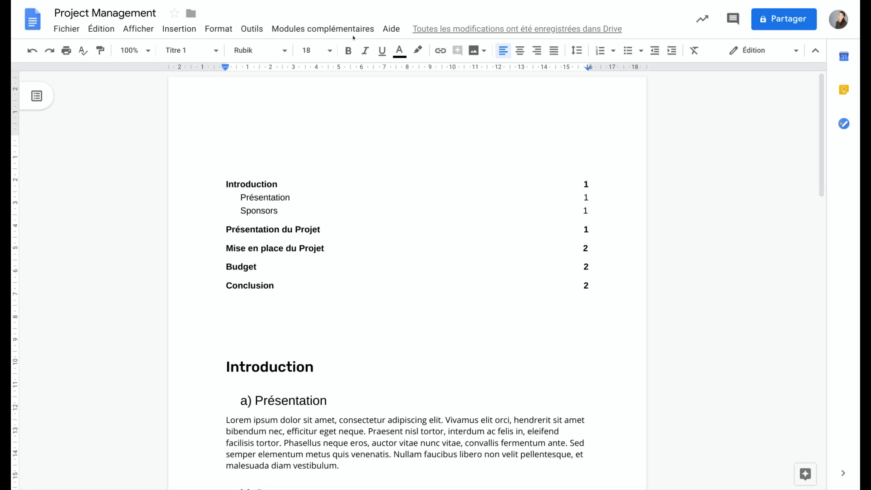
click(299, 25)
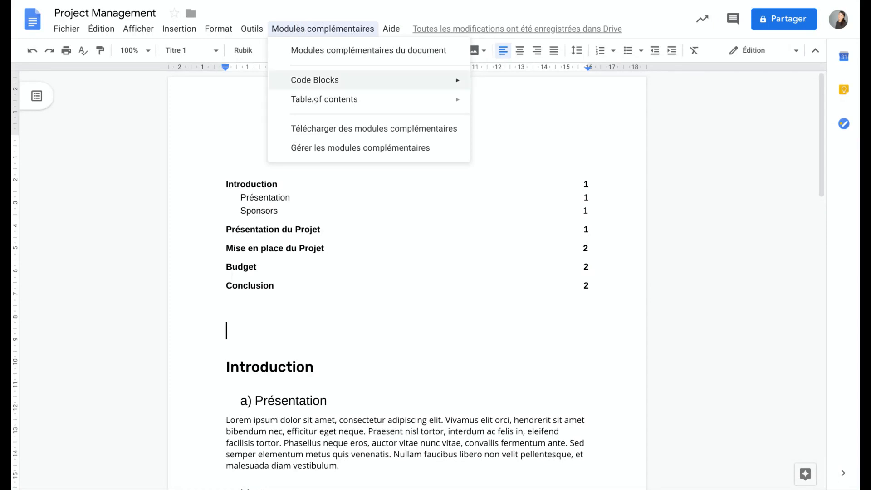
click(355, 129)
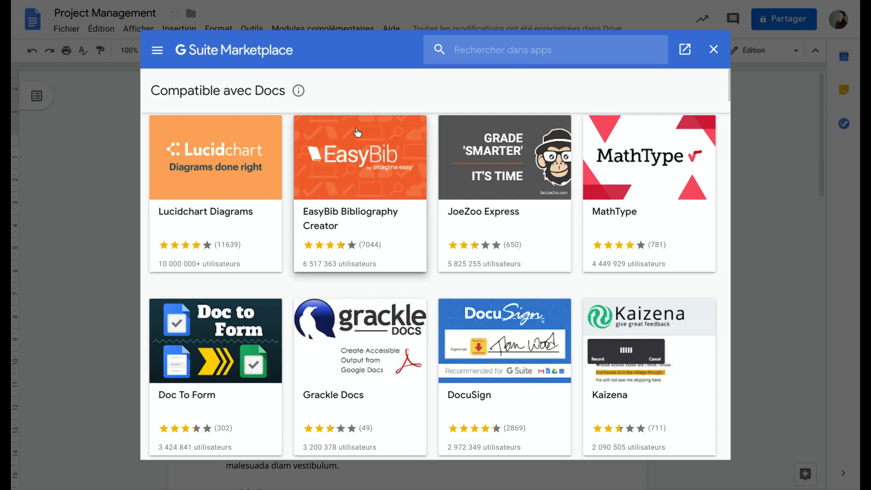
click(478, 40)
text(ta)
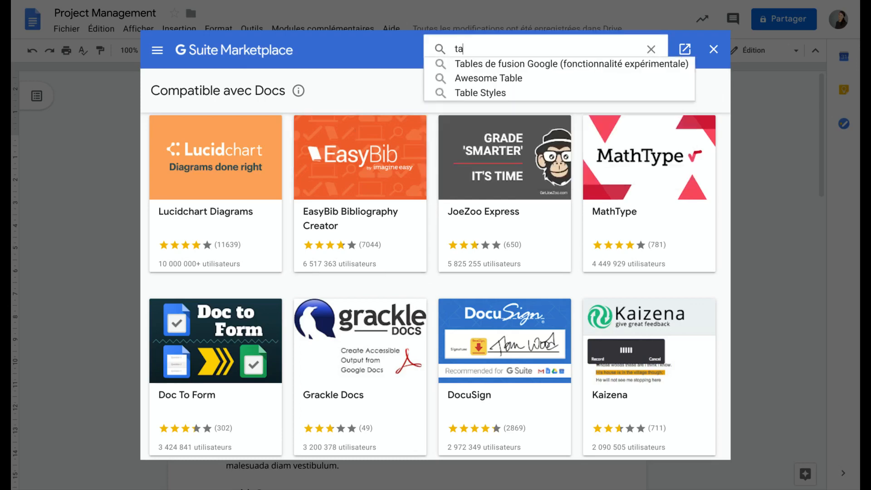
text(ble of content)
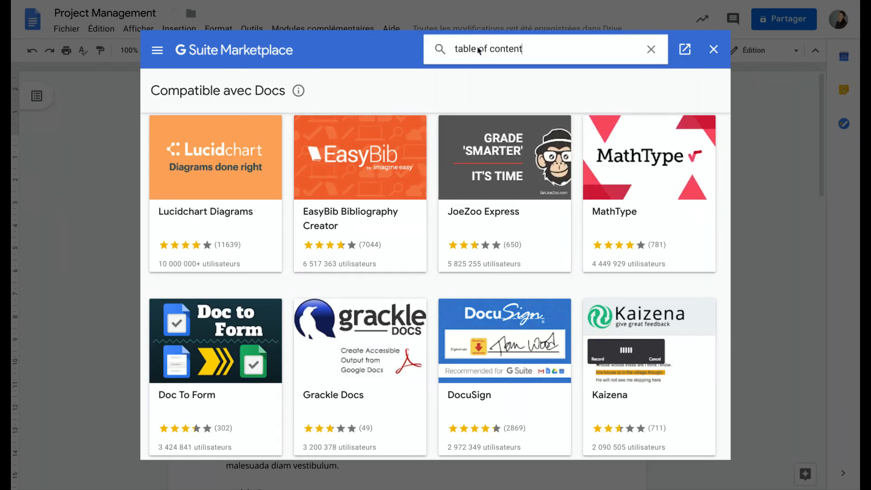
key(Return)
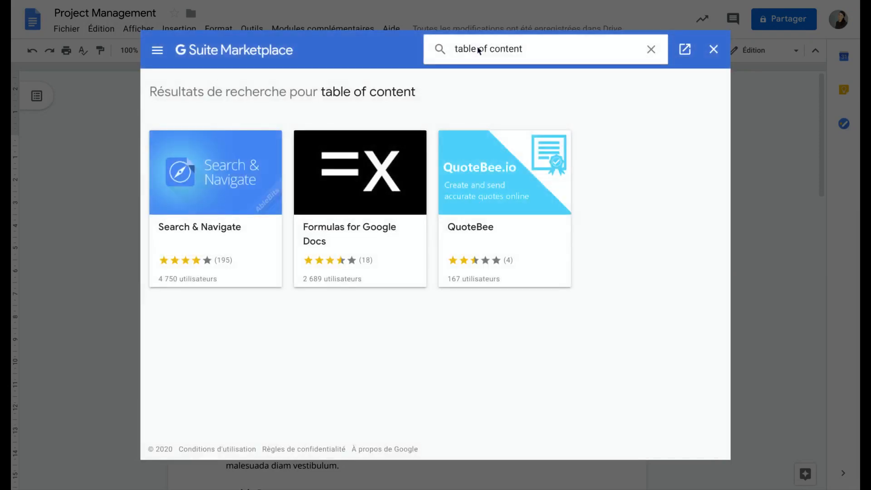
text(s)
key(Return)
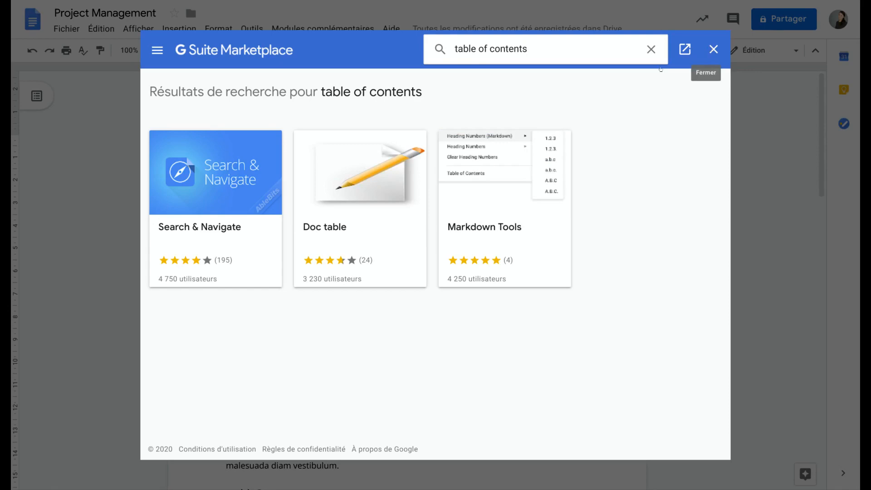
click(712, 50)
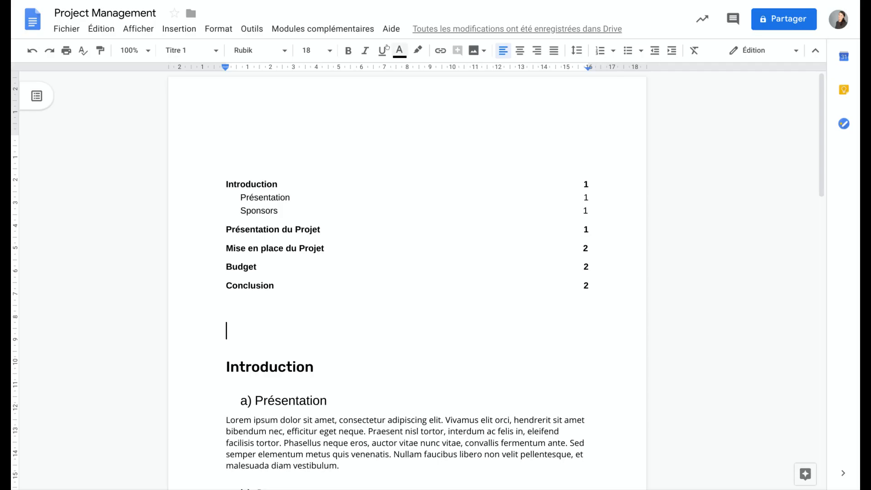
Step: Show the Table of contents add-on in the side panel with the heading numbering format 1.2.3
click(329, 29)
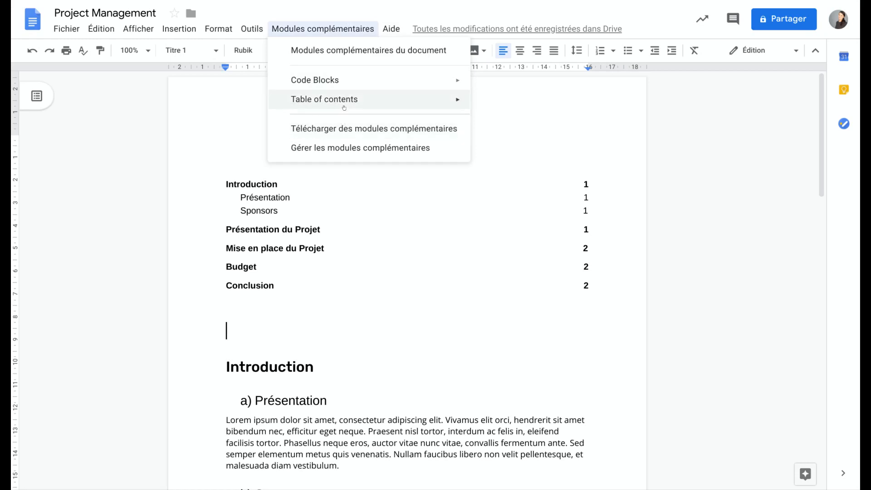
mouse_move(346, 98)
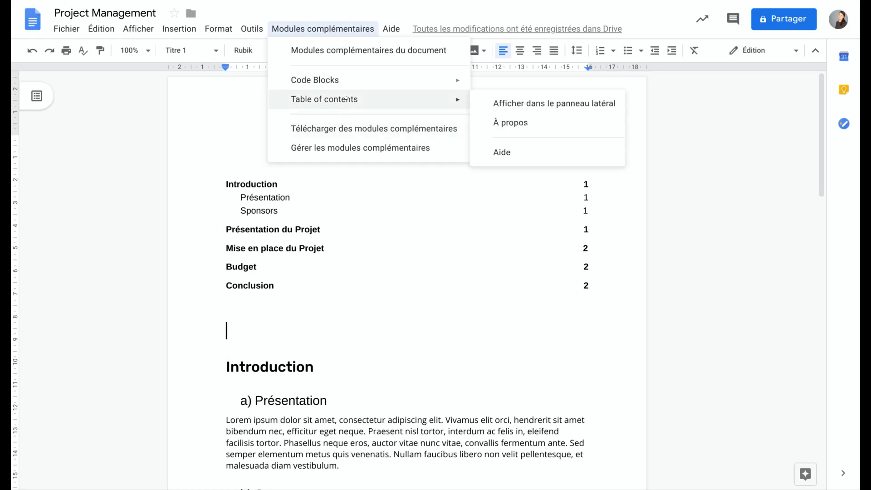
click(496, 104)
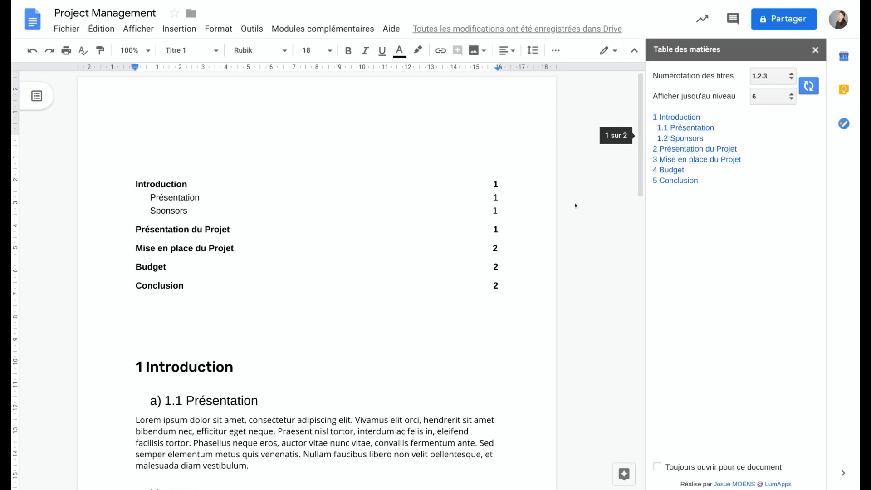
Step: Review the numbered headings throughout the document and go to Introduction, Présentation, Sponsors and Présentation du Projet from the add-on's outline
scroll(437, 203, down, 20)
scroll(431, 198, up, 20)
scroll(432, 202, down, 20)
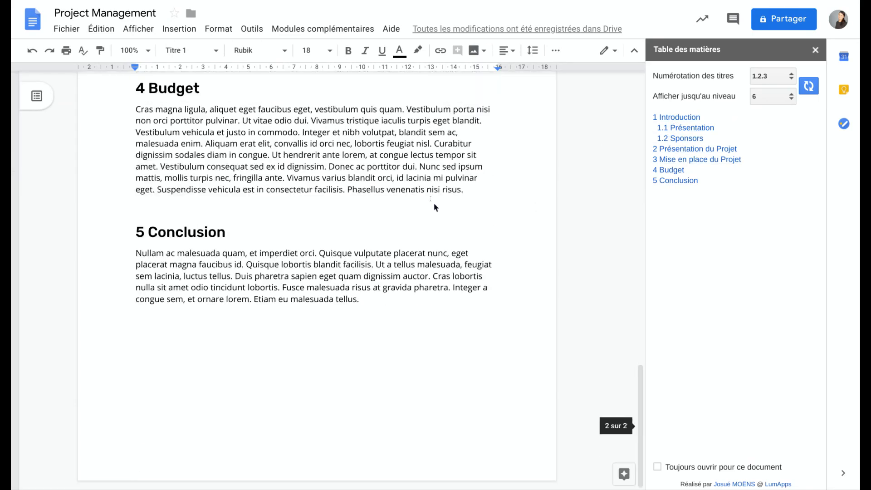
click(682, 116)
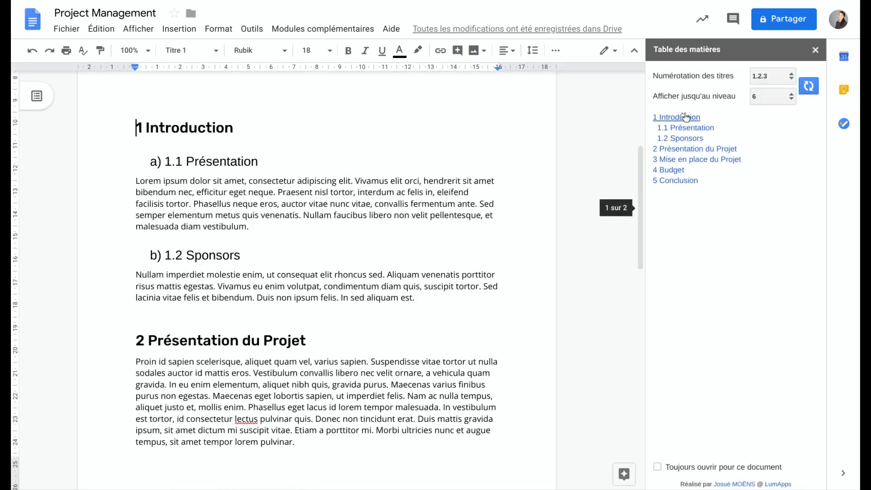
click(683, 128)
click(684, 138)
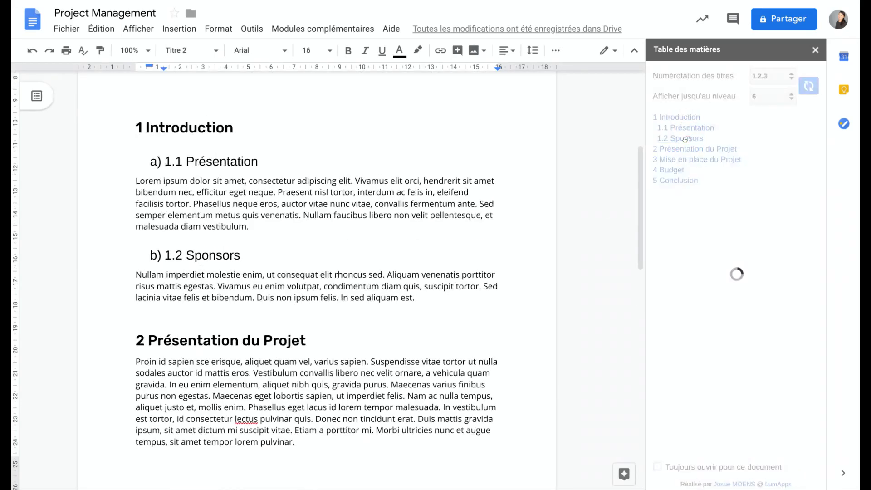
click(685, 149)
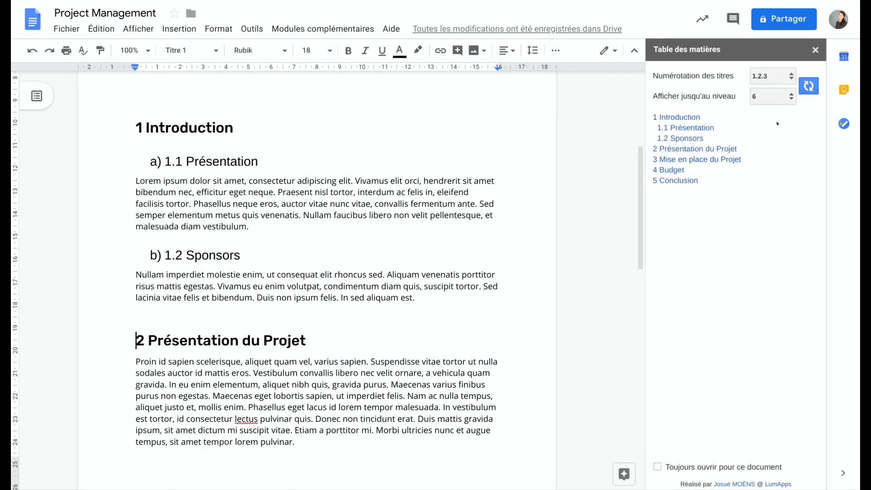
Step: Try the "1.2.3." heading numbering format, and set the numbering to Aucune and refresh to clear the numbers from the headings
click(777, 77)
click(809, 85)
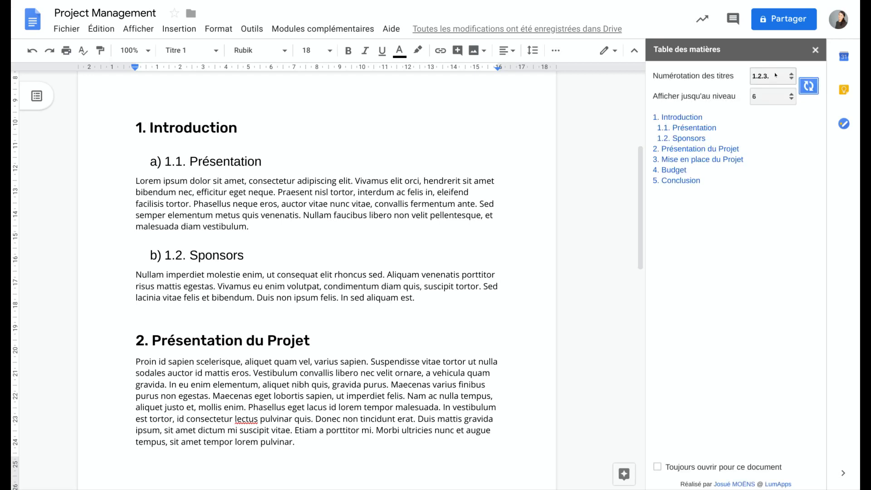
click(771, 75)
click(773, 87)
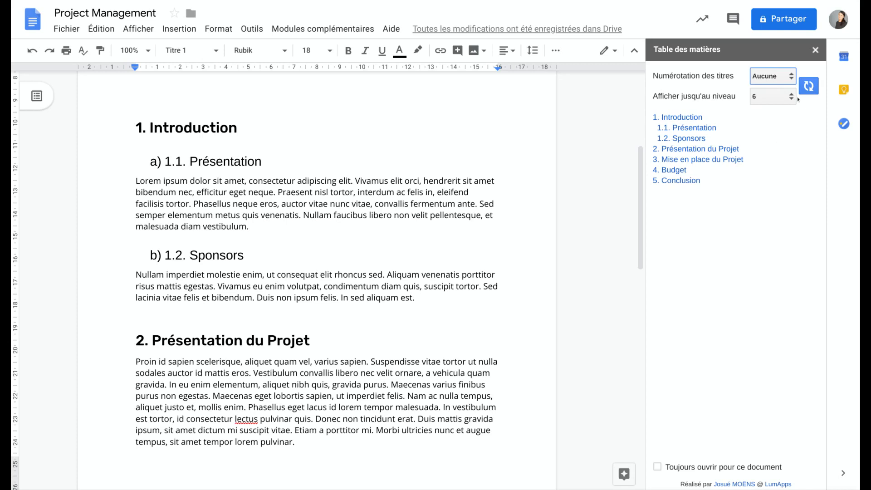
click(810, 81)
click(810, 82)
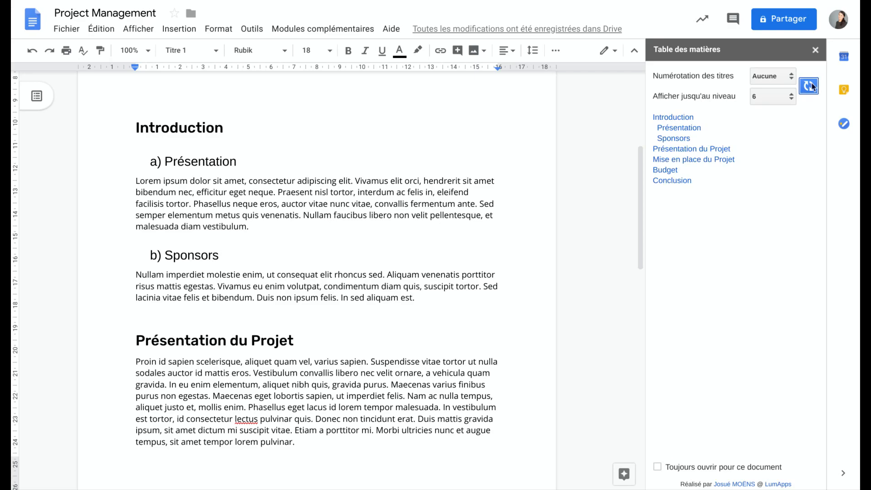
Step: Check the headings on both pages and the table of contents with numbering set to Aucune
scroll(435, 122, down, 15)
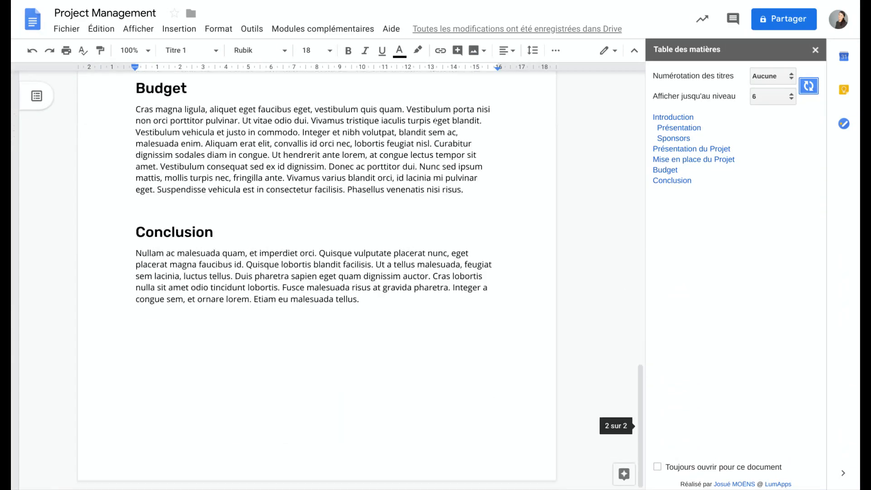
scroll(437, 127, up, 20)
scroll(439, 130, down, 7)
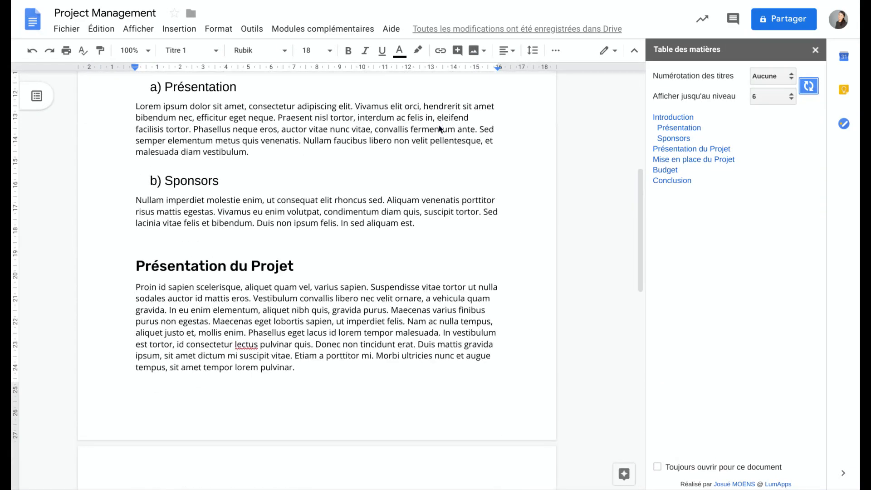
scroll(439, 129, up, 4)
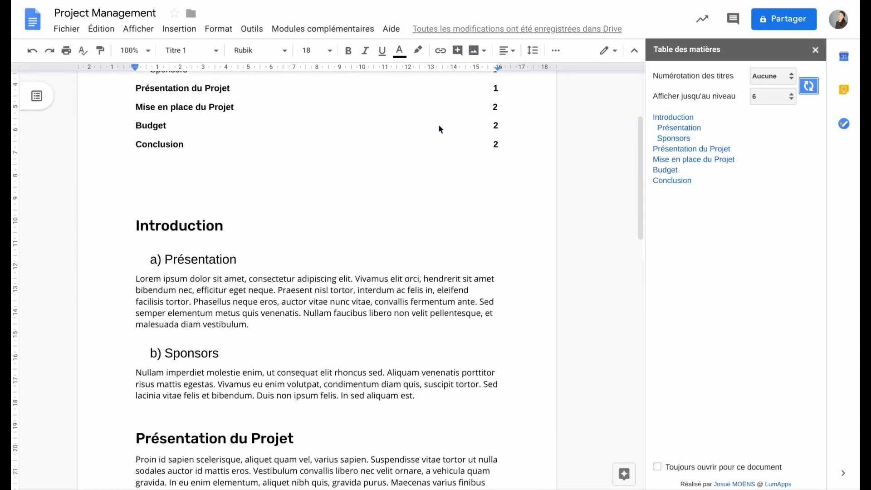
scroll(515, 181, up, 3)
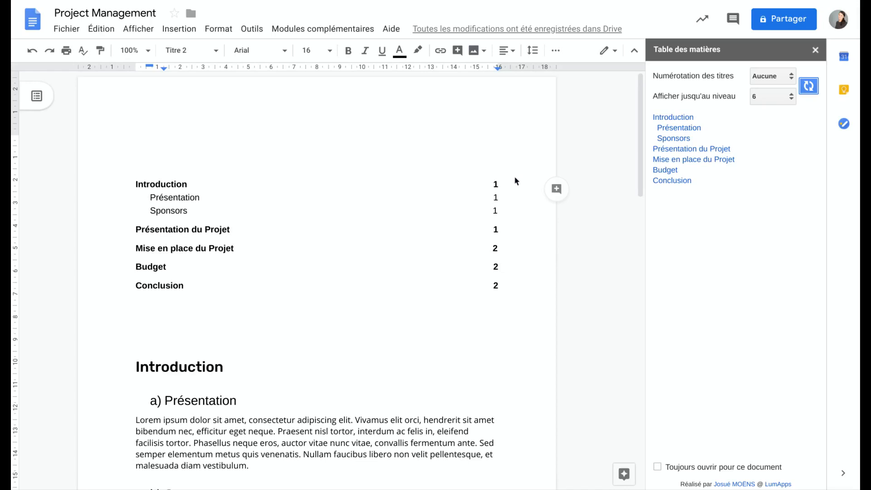